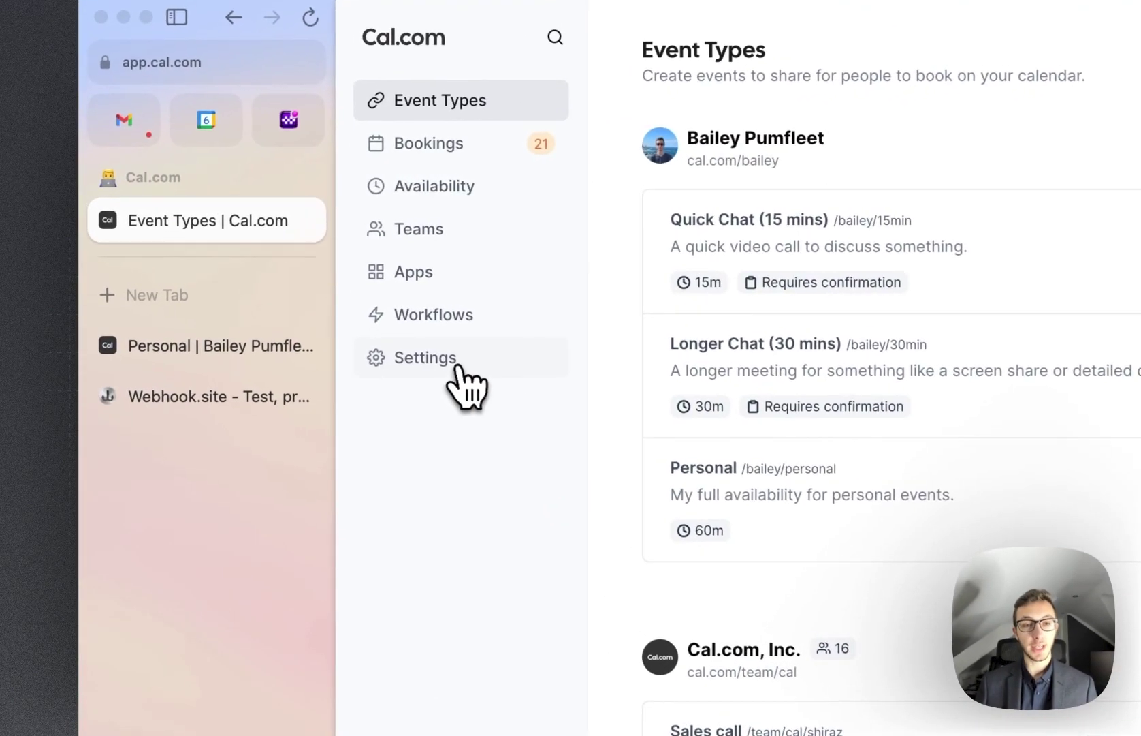
# Go to Settings and open the empty Webhooks page under Developer.
pyautogui.click(266, 268)
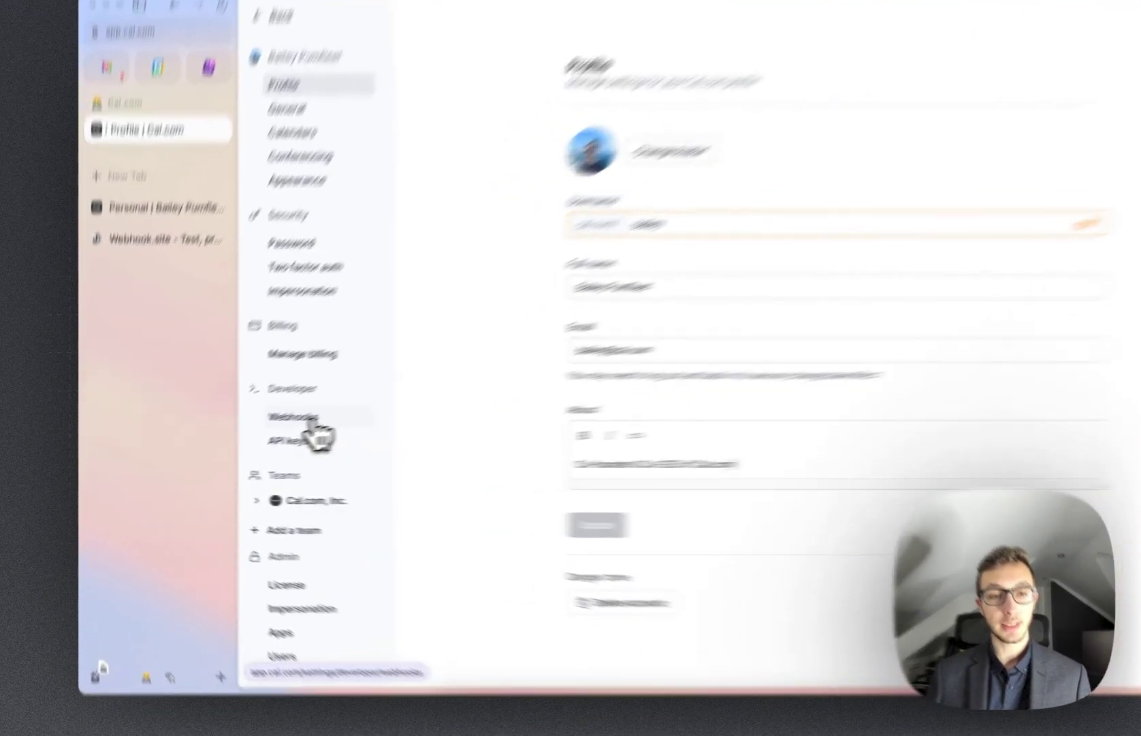
pyautogui.click(308, 422)
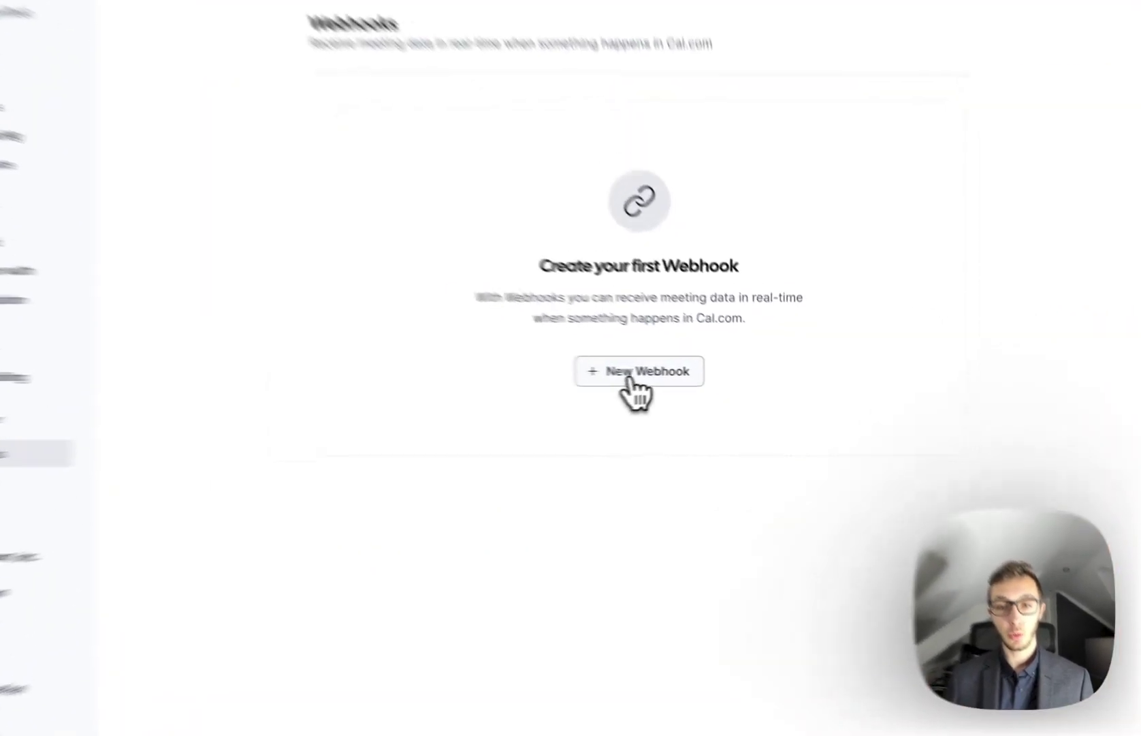
# Start a new webhook and paste the copied webhook.site URL as its Subscriber URL.
pyautogui.click(579, 371)
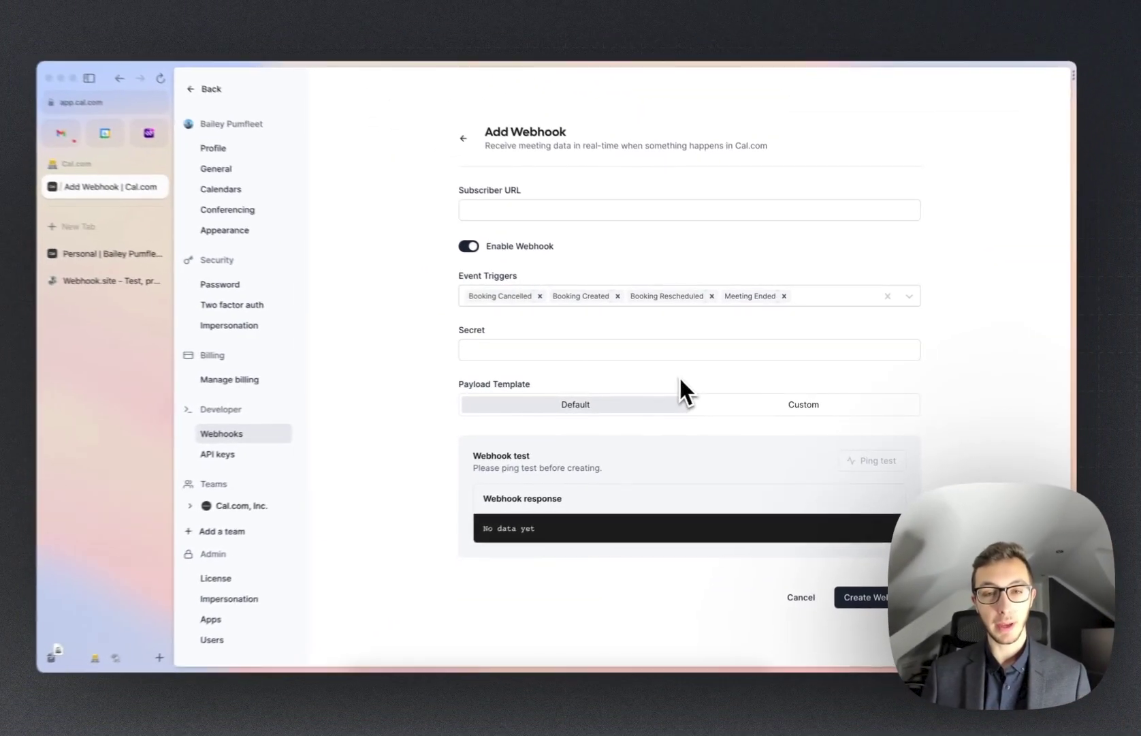
pyautogui.click(545, 219)
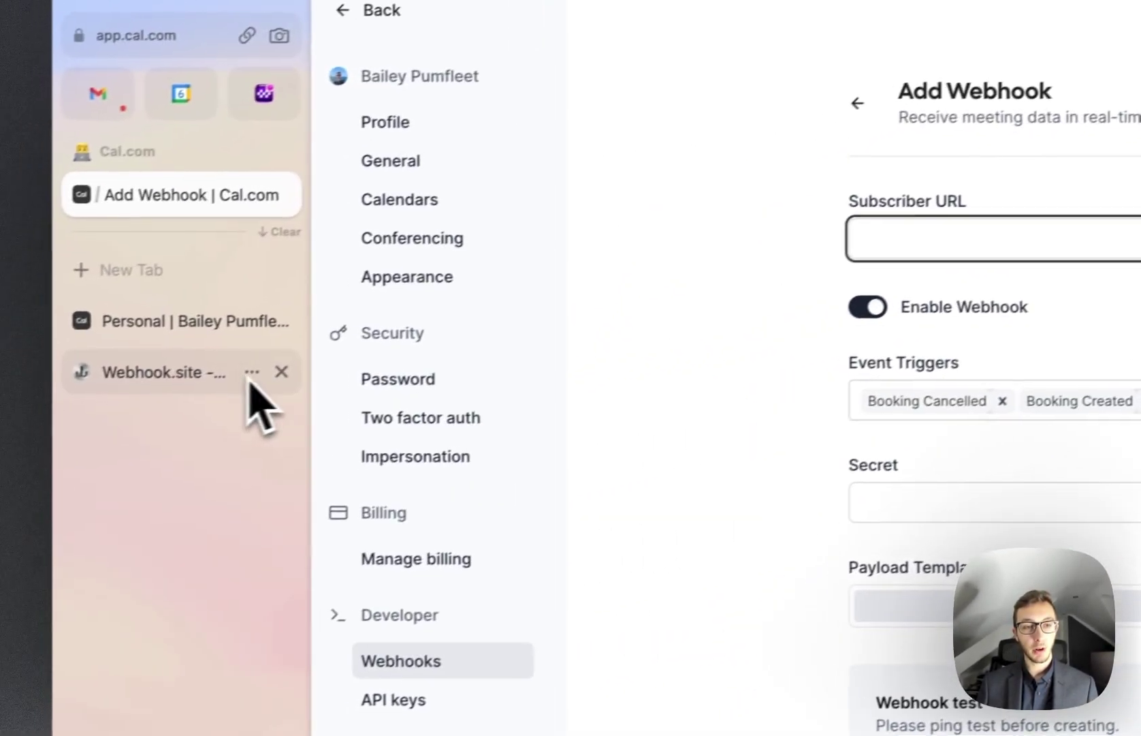
pyautogui.click(156, 293)
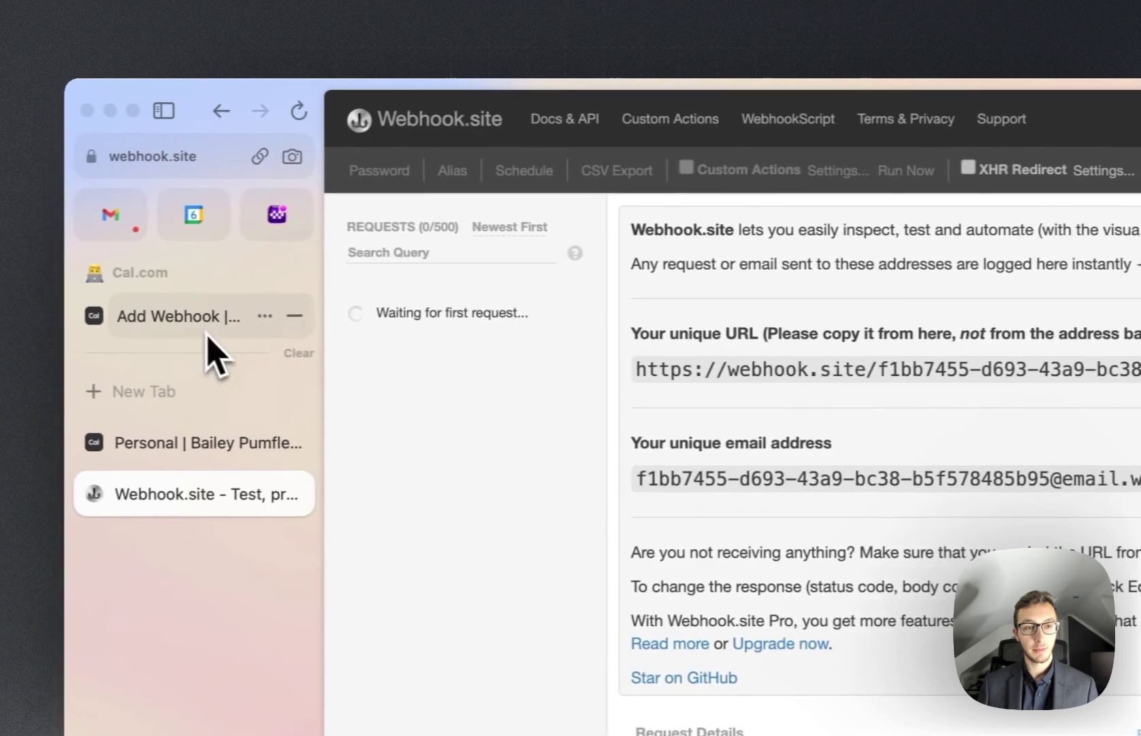
pyautogui.click(211, 332)
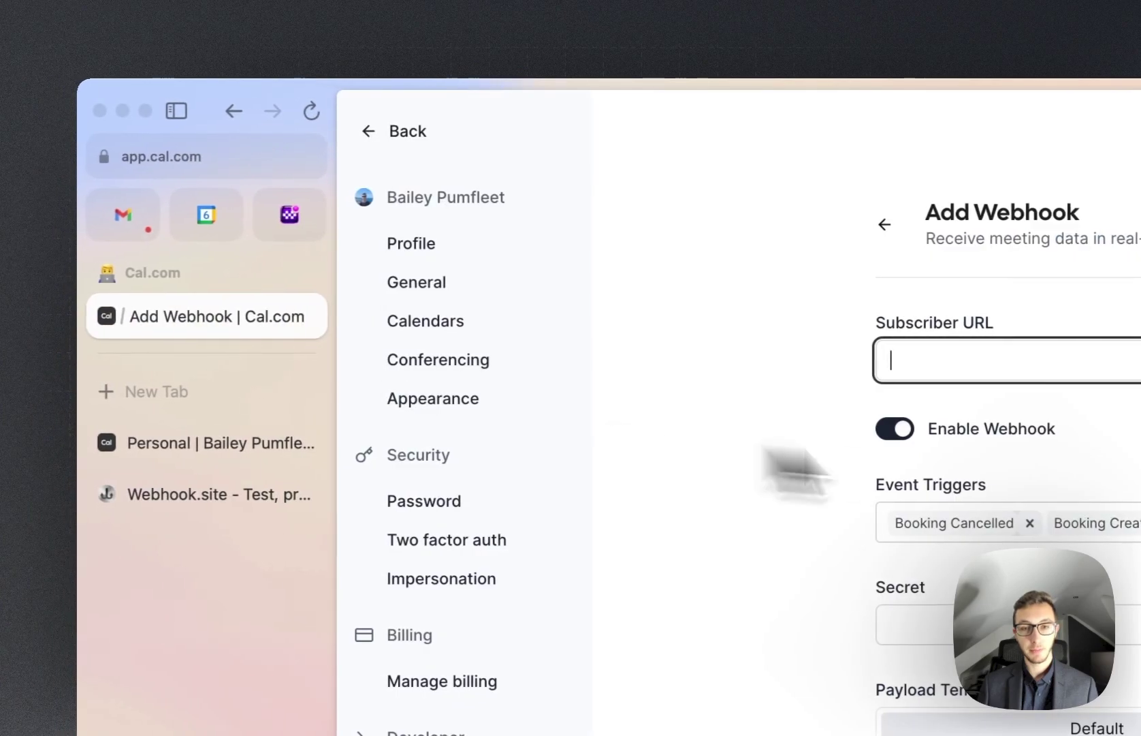
pyautogui.press('super+v')
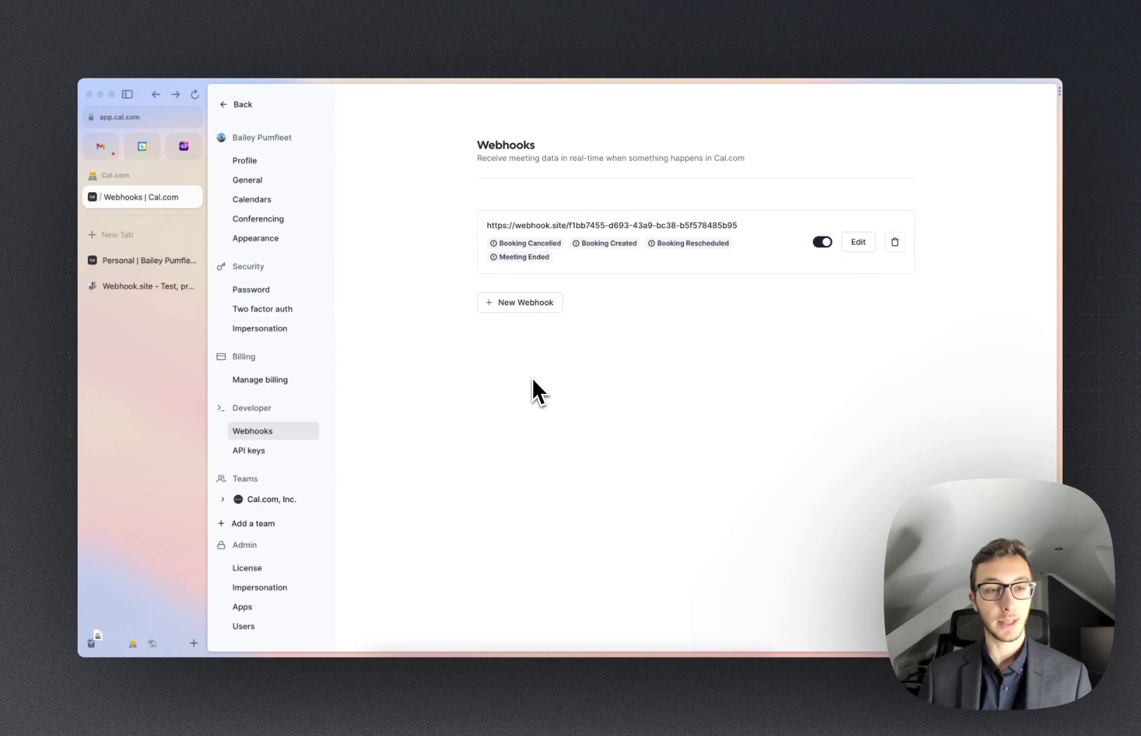
# Book the Personal event for Monday, March 6, 2023 at 6:00pm and confirm it.
pyautogui.click(151, 262)
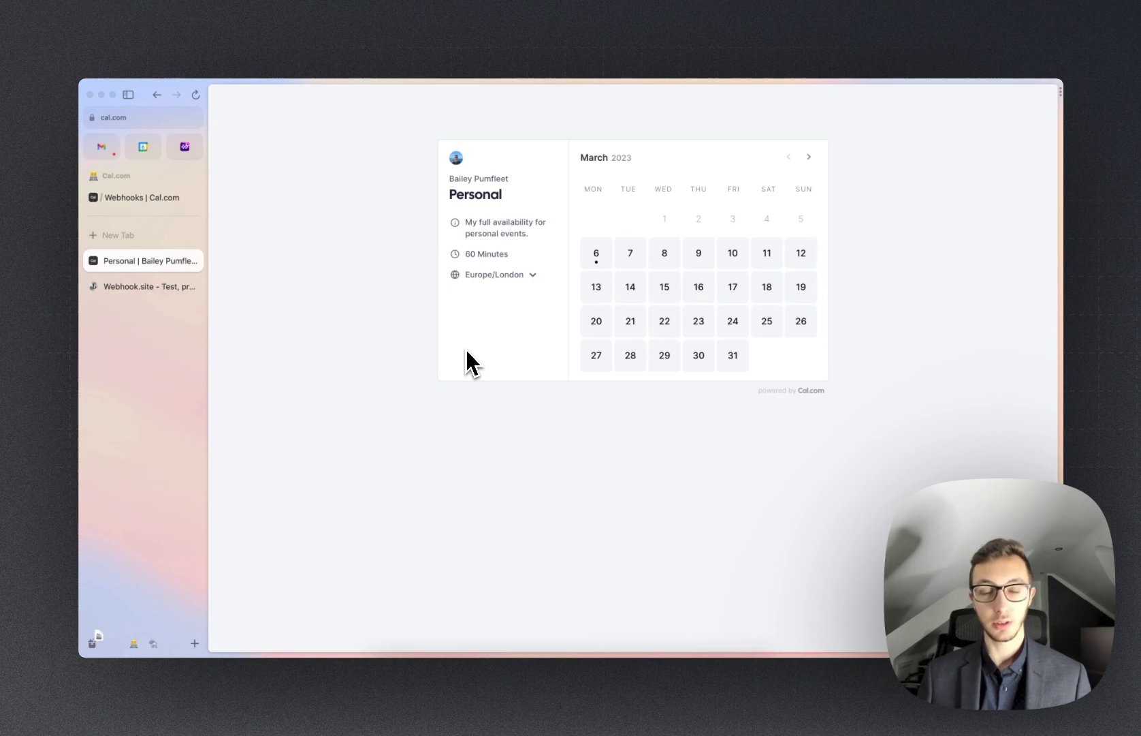
pyautogui.click(595, 255)
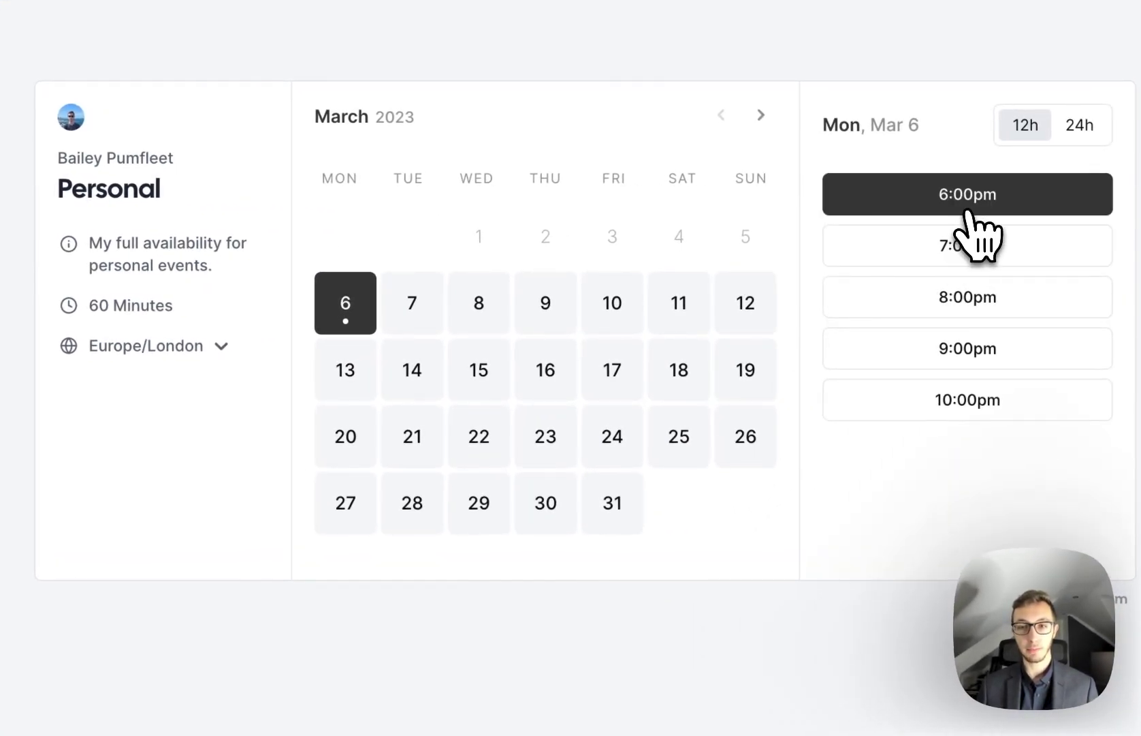
pyautogui.click(967, 215)
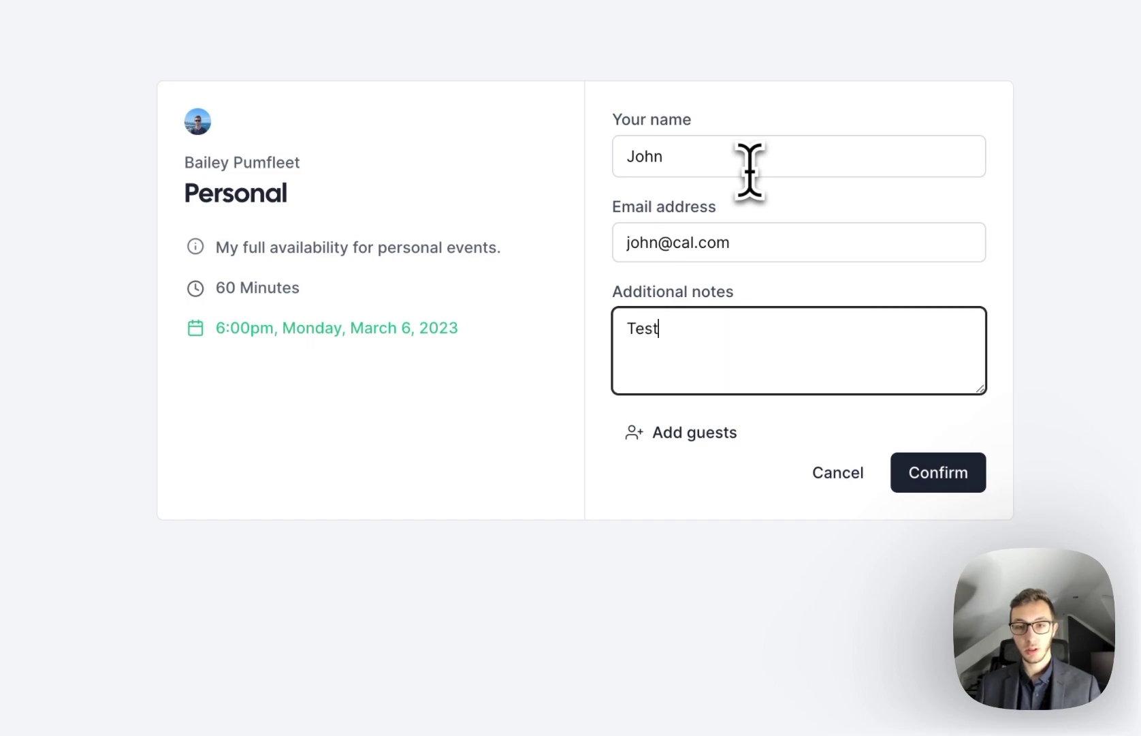
pyautogui.click(959, 472)
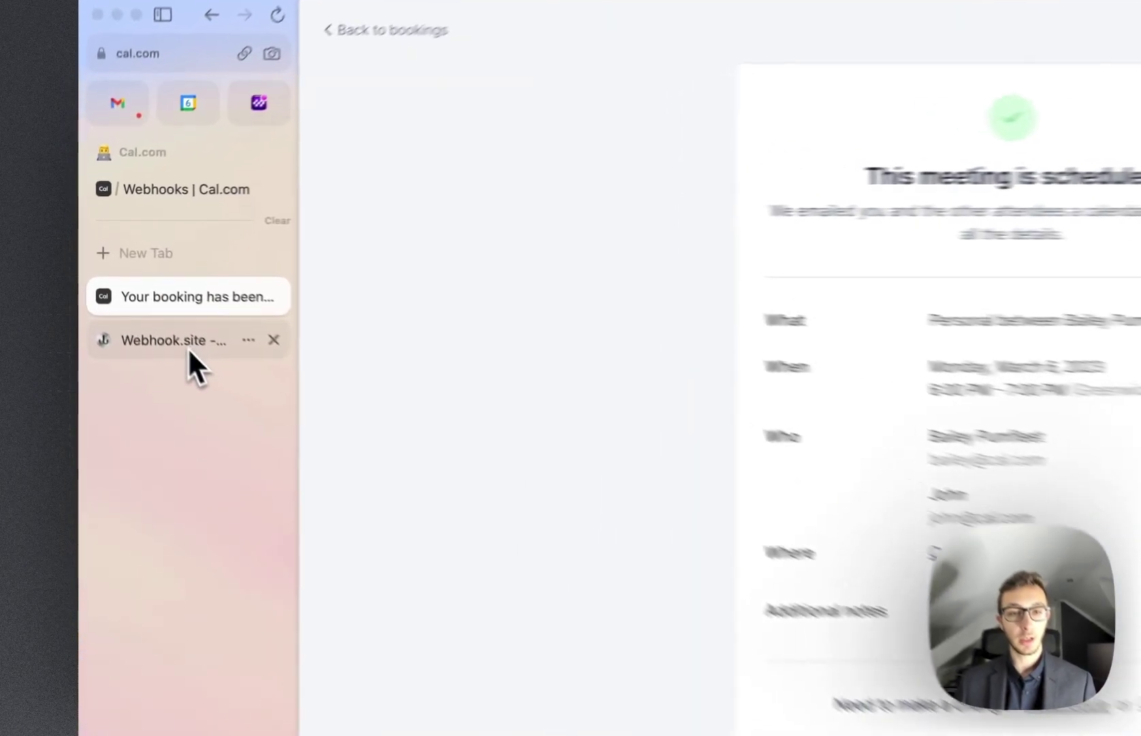
# Open the received POST request in Webhook.site and find its BOOKING_CREATED trigger event.
pyautogui.click(145, 292)
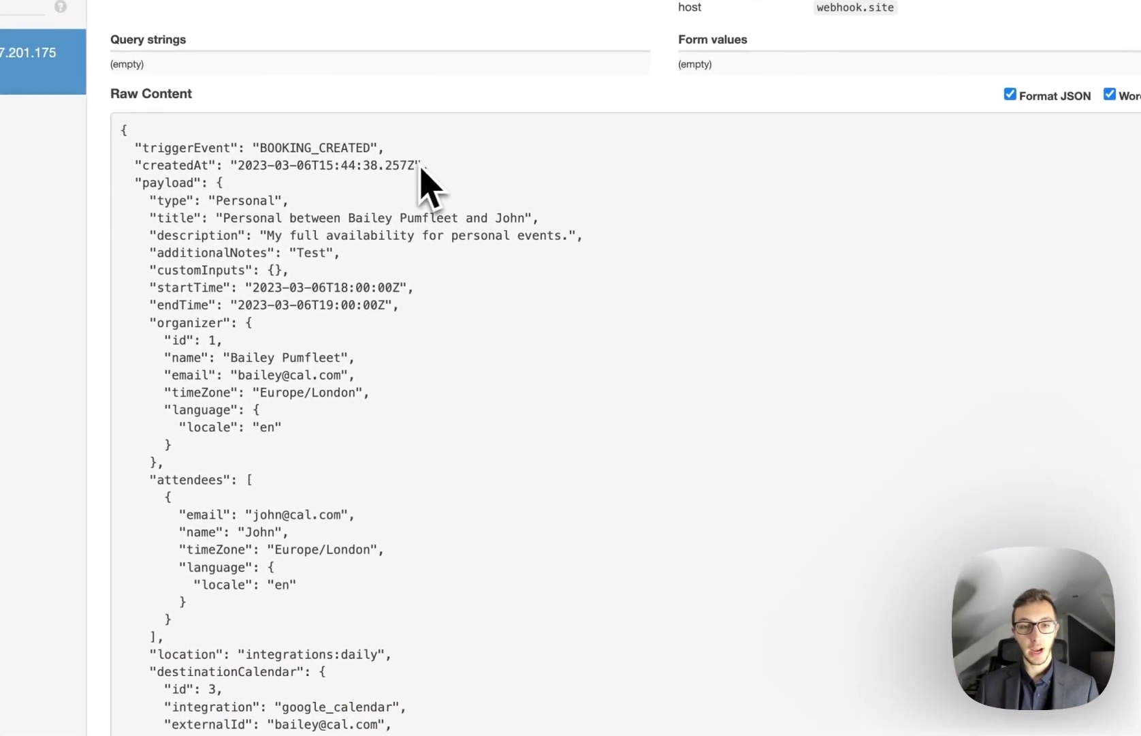
pyautogui.scroll(-1, 419, 175)
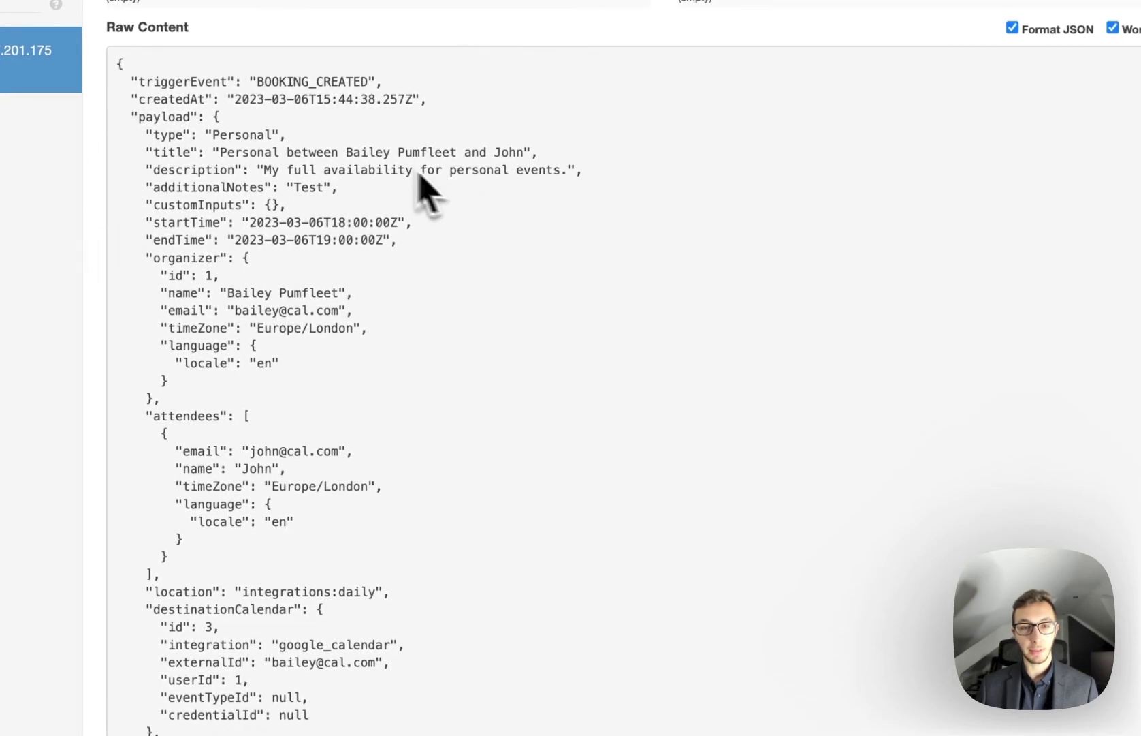
pyautogui.moveTo(259, 81); pyautogui.dragTo(703, 347)
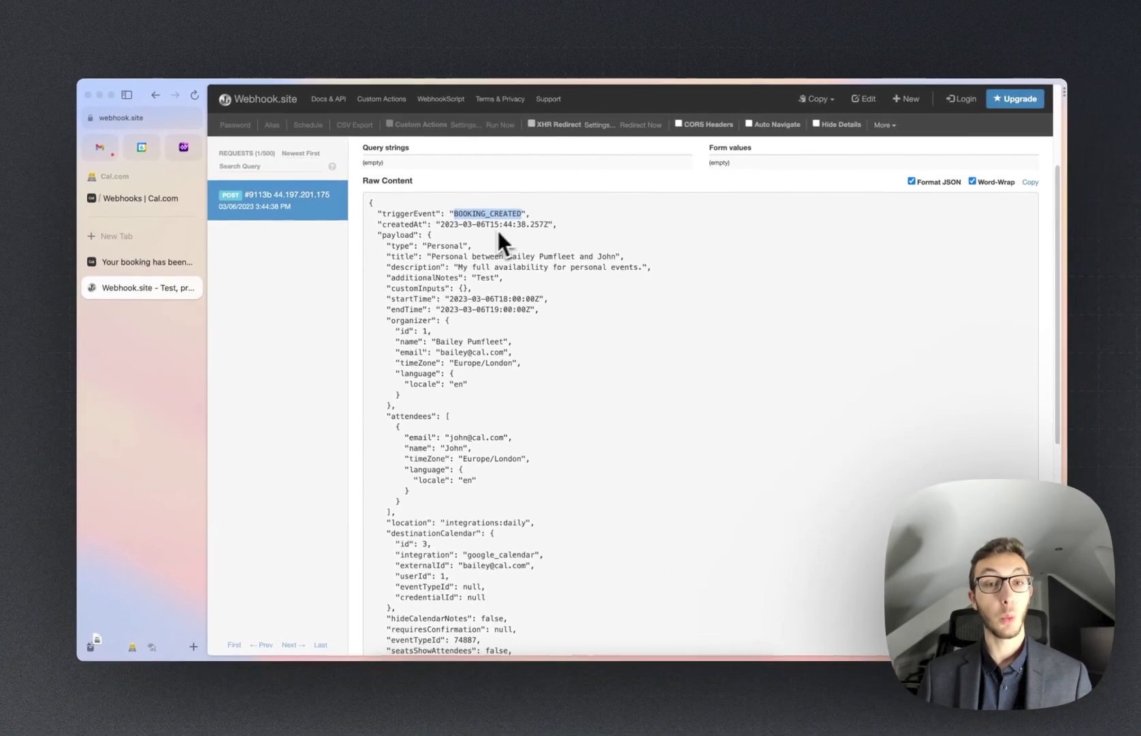
pyautogui.click(459, 239)
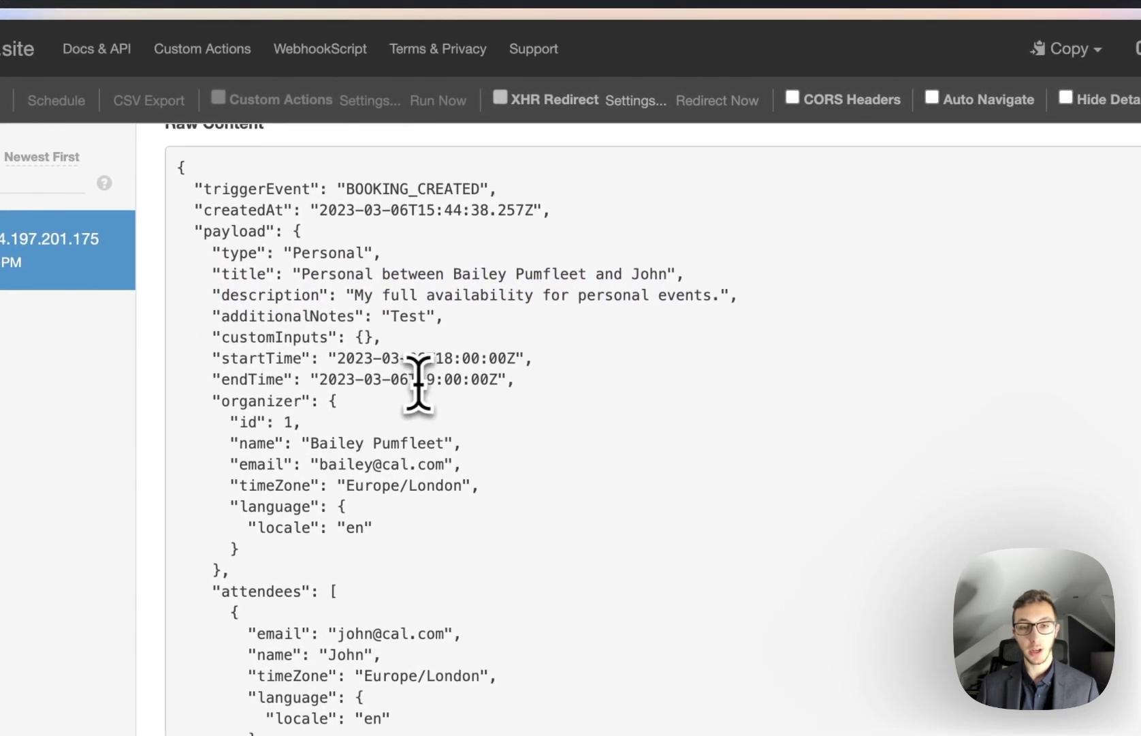
pyautogui.scroll(-1, 395, 402)
pyautogui.scroll(-2, 394, 400)
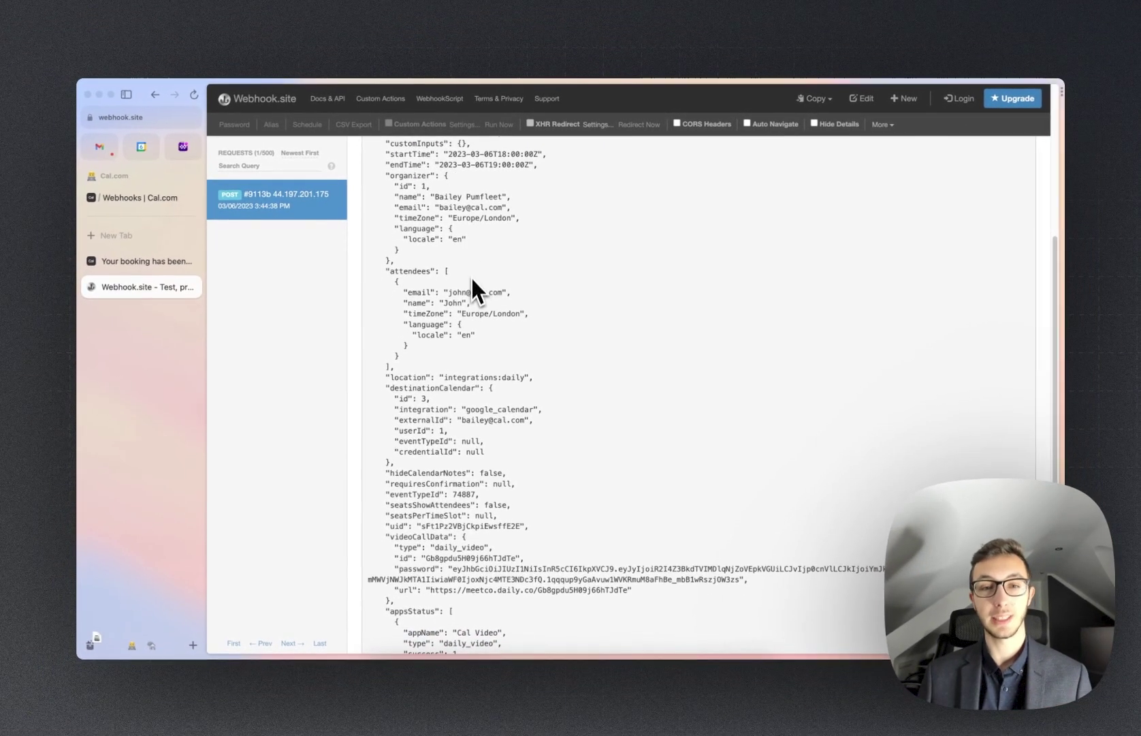
pyautogui.scroll(-3, 473, 279)
pyautogui.scroll(-3, 479, 292)
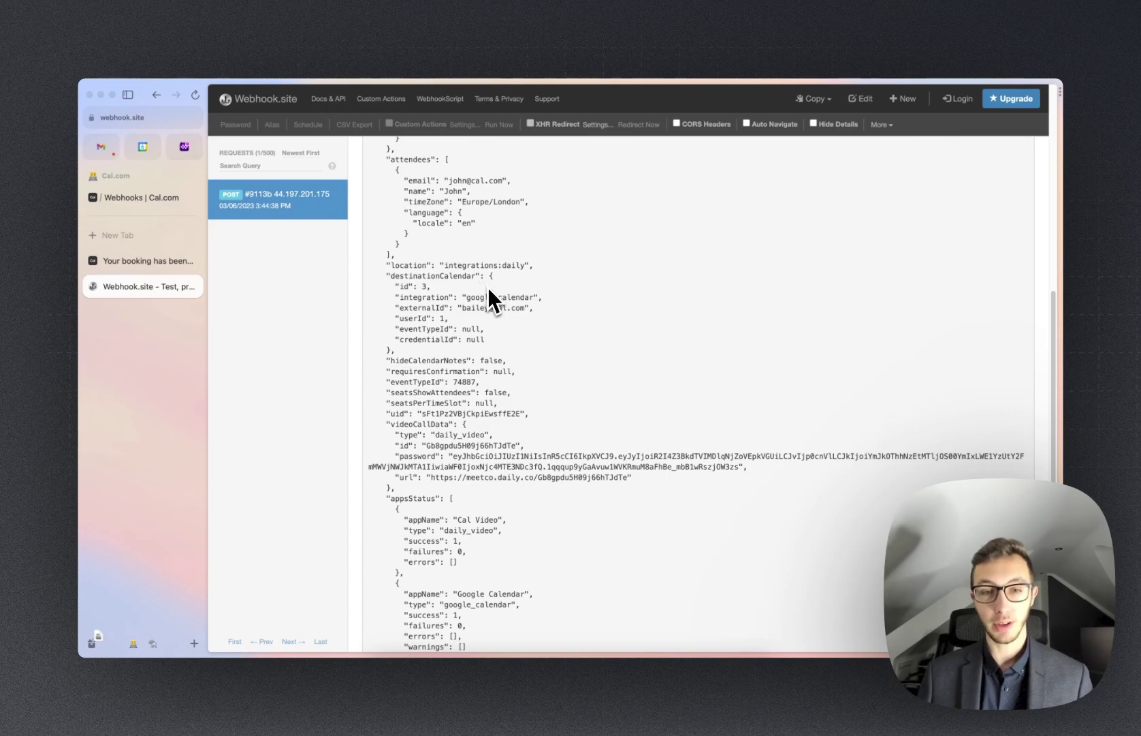
pyautogui.scroll(-1, 488, 287)
pyautogui.scroll(-3, 489, 291)
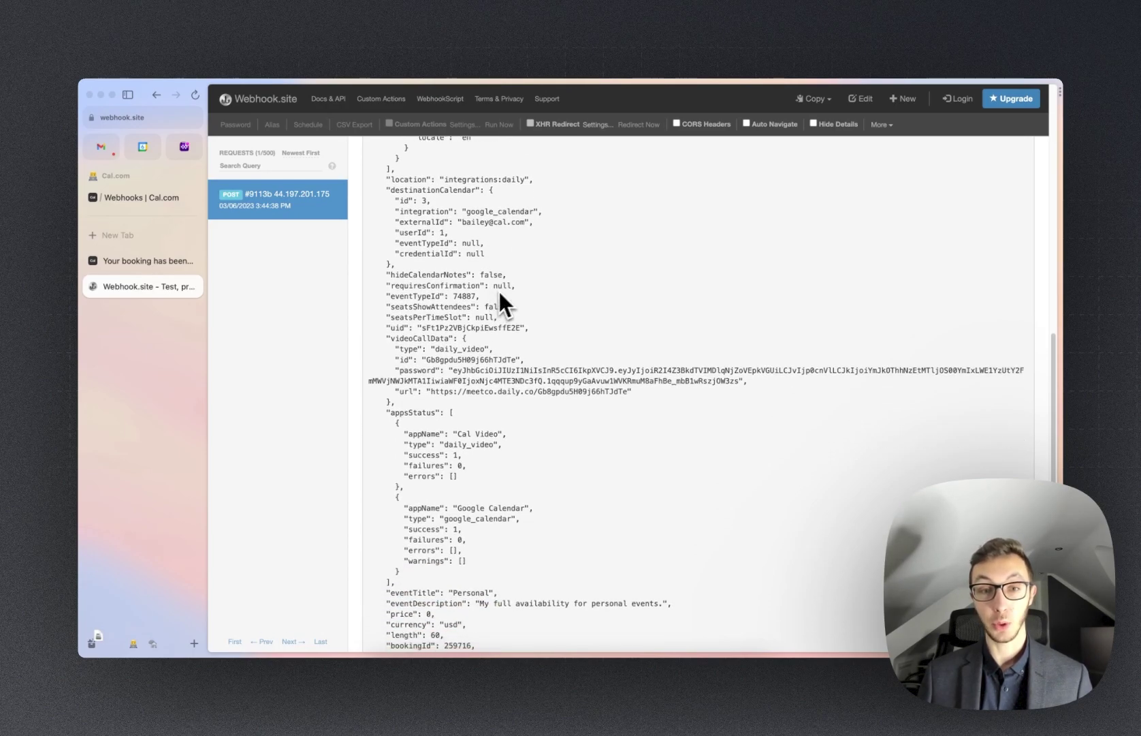
pyautogui.scroll(-1, 519, 272)
# Review the payload's video call details, then return to the Cal.com webhooks list.
pyautogui.moveTo(521, 287); pyautogui.dragTo(635, 322)
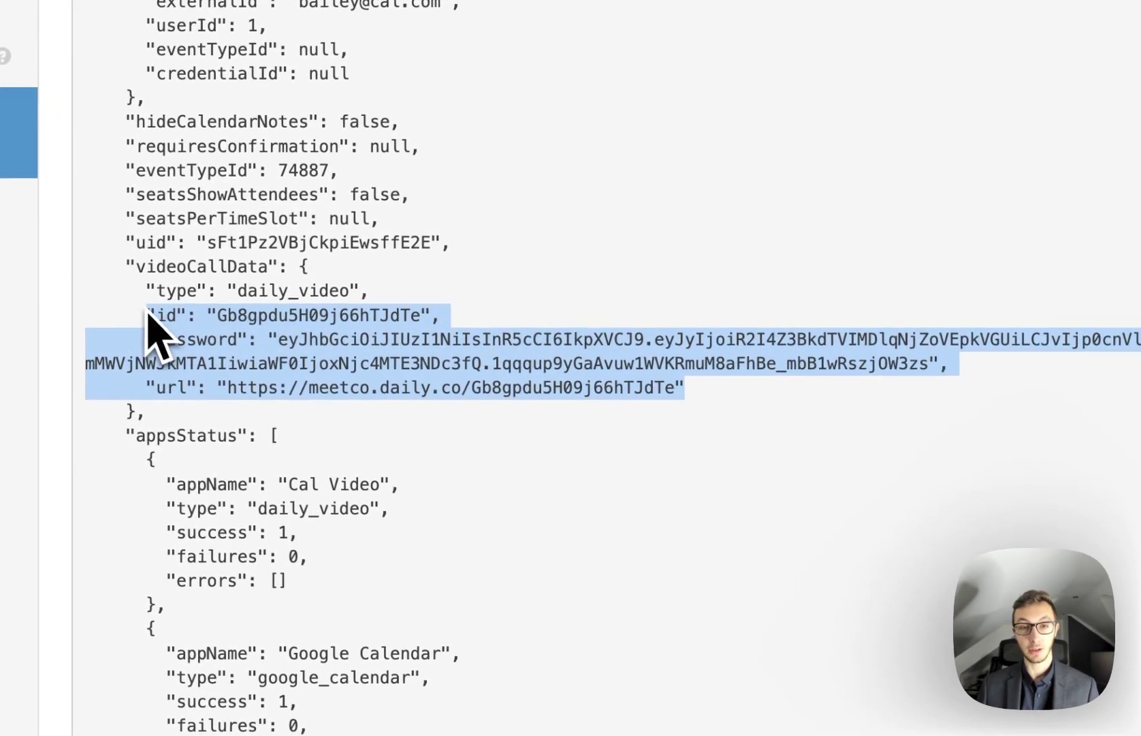
pyautogui.click(183, 326)
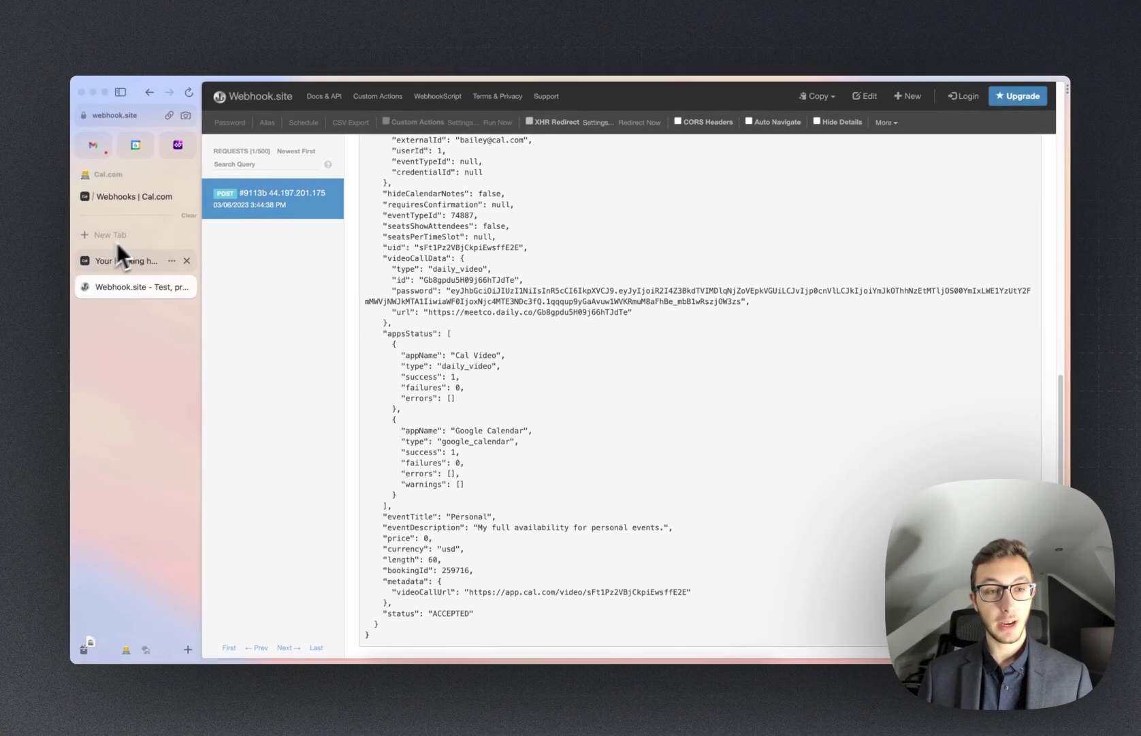
pyautogui.click(143, 198)
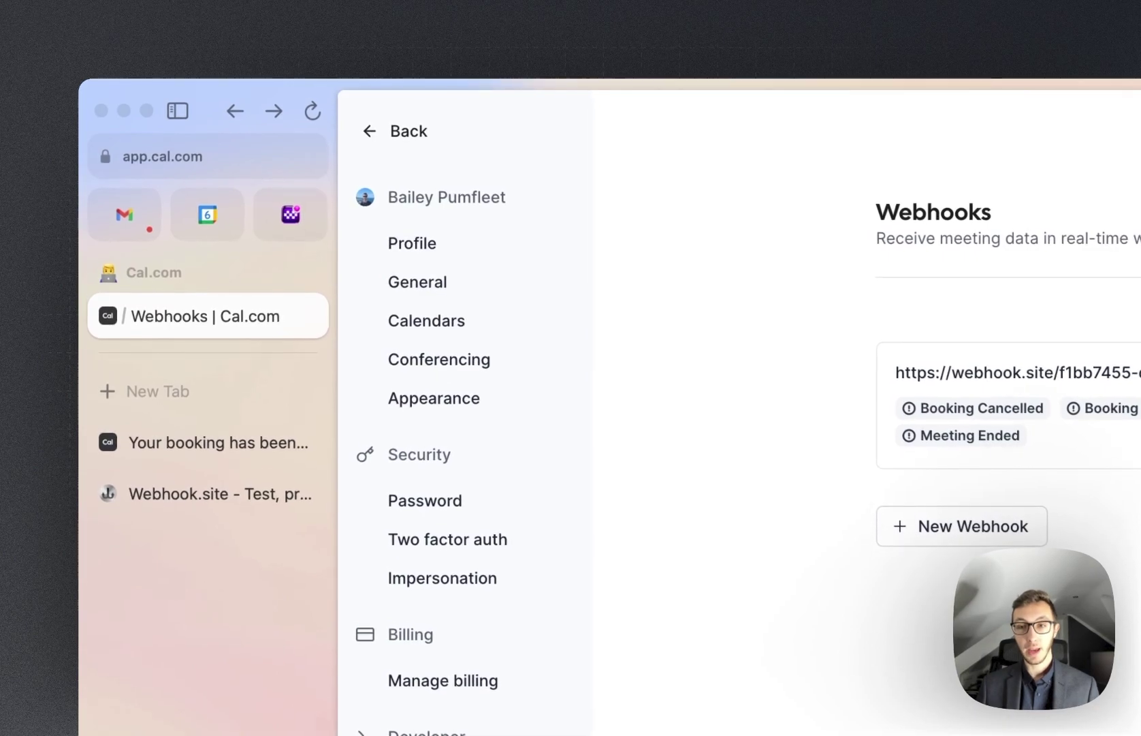
# Disable the webhook.site webhook, check its payload template options, then delete it.
pyautogui.click(587, 369)
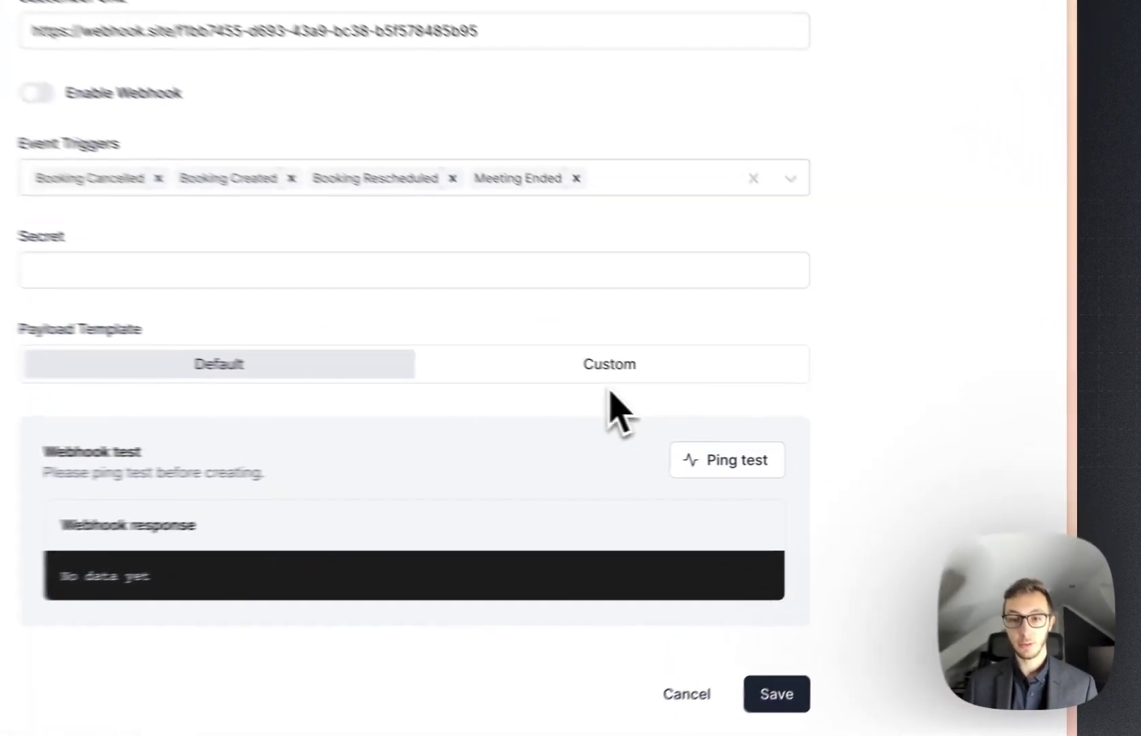
pyautogui.click(647, 362)
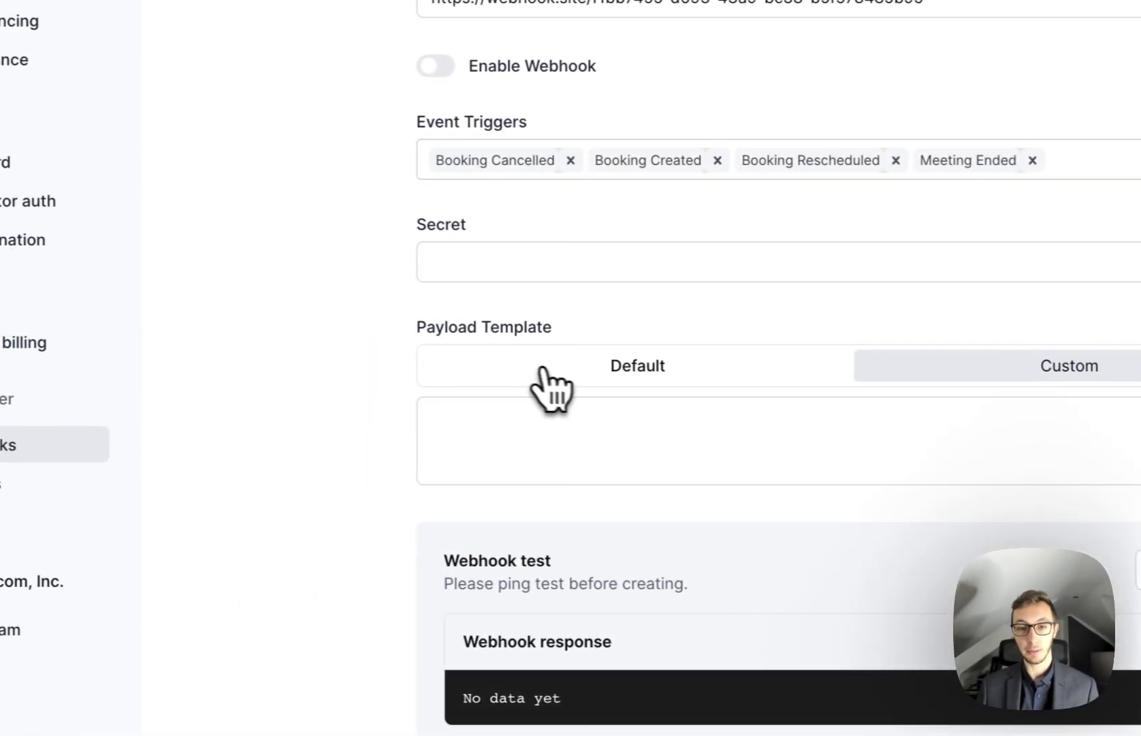
pyautogui.click(540, 374)
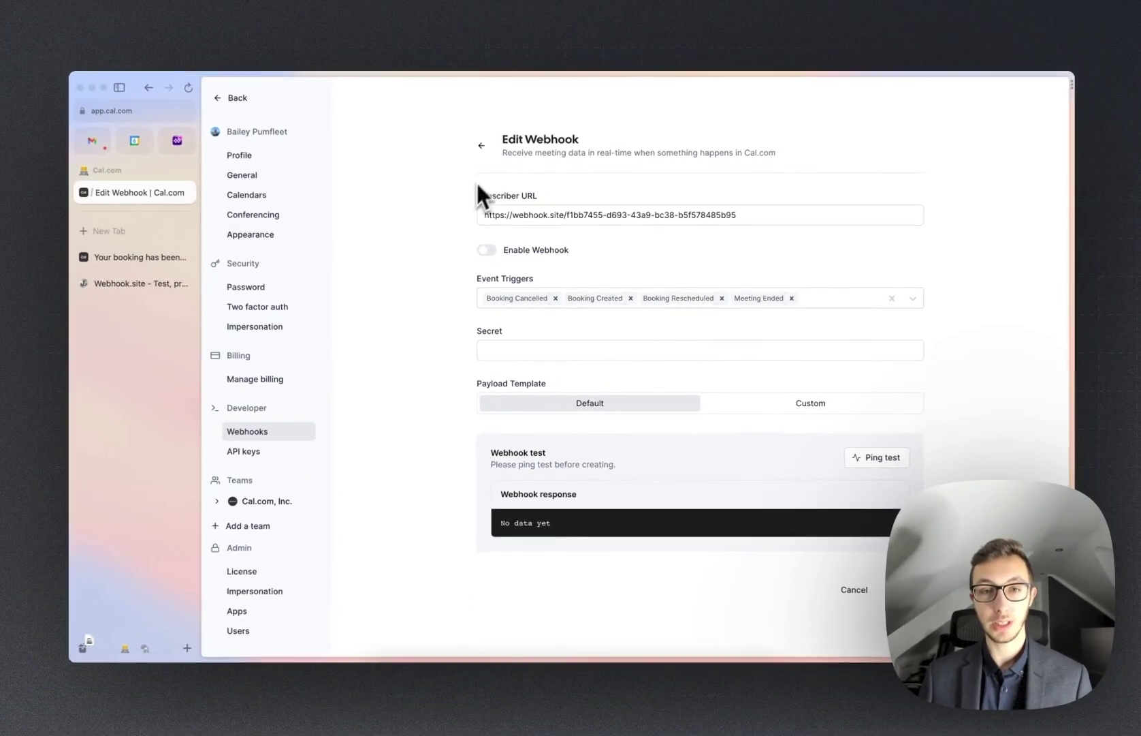
pyautogui.click(474, 92)
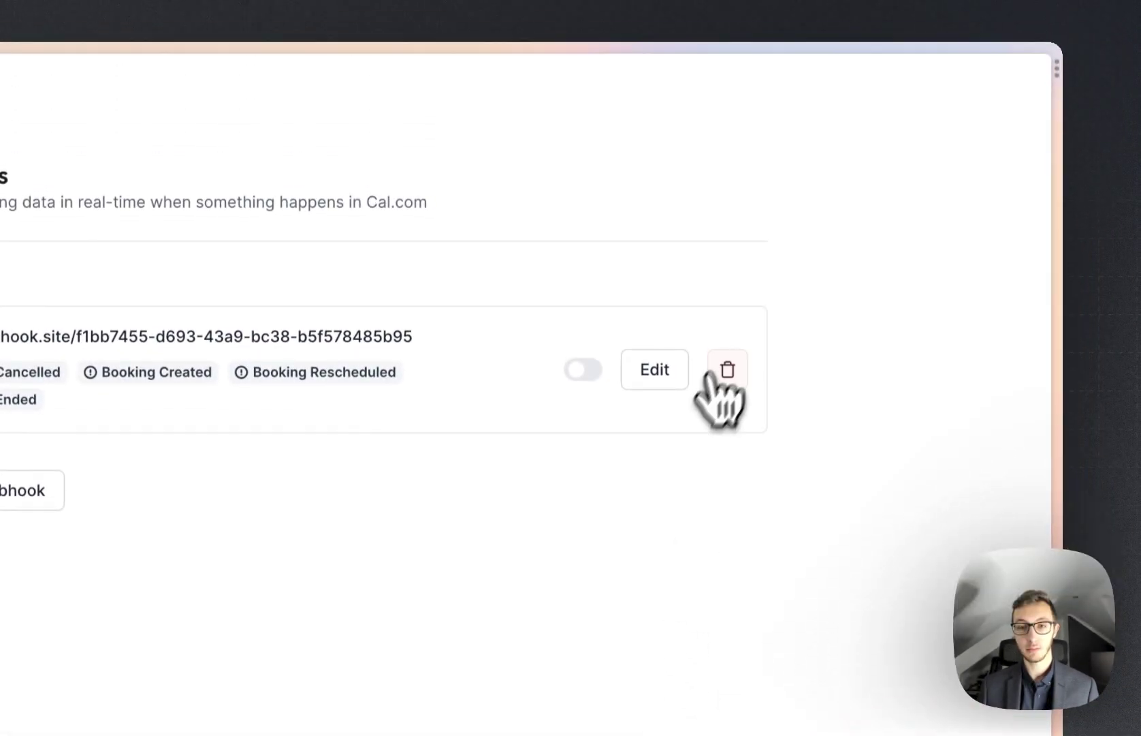
pyautogui.click(727, 325)
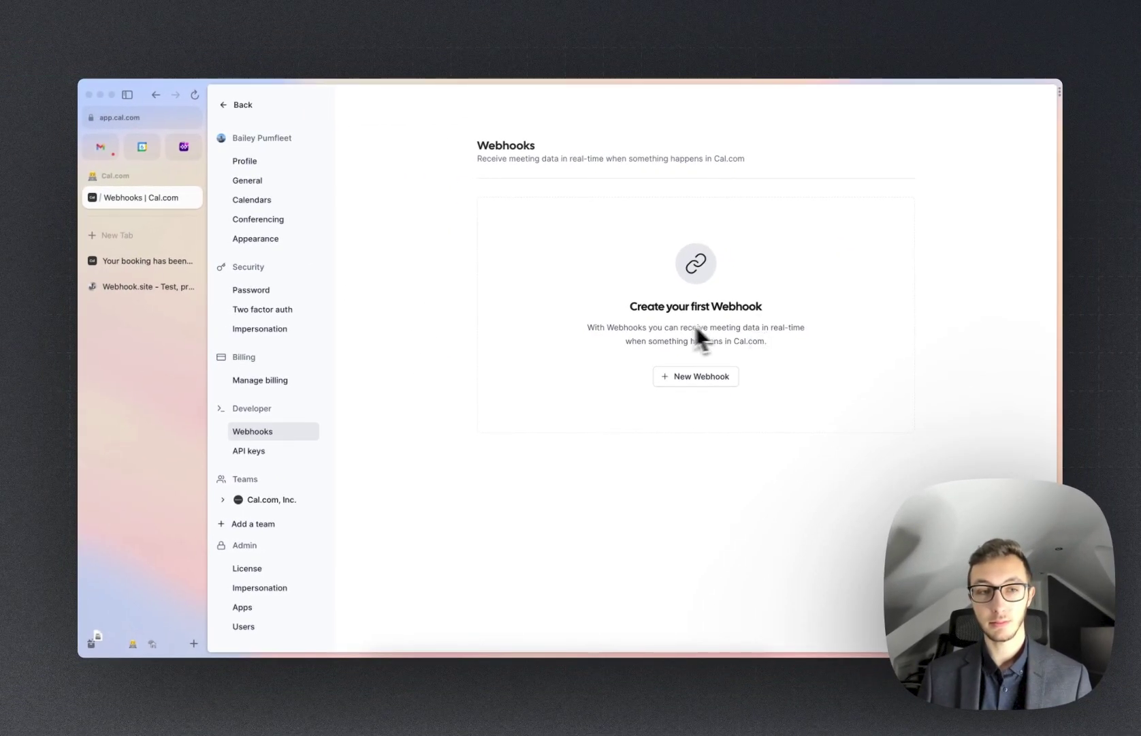